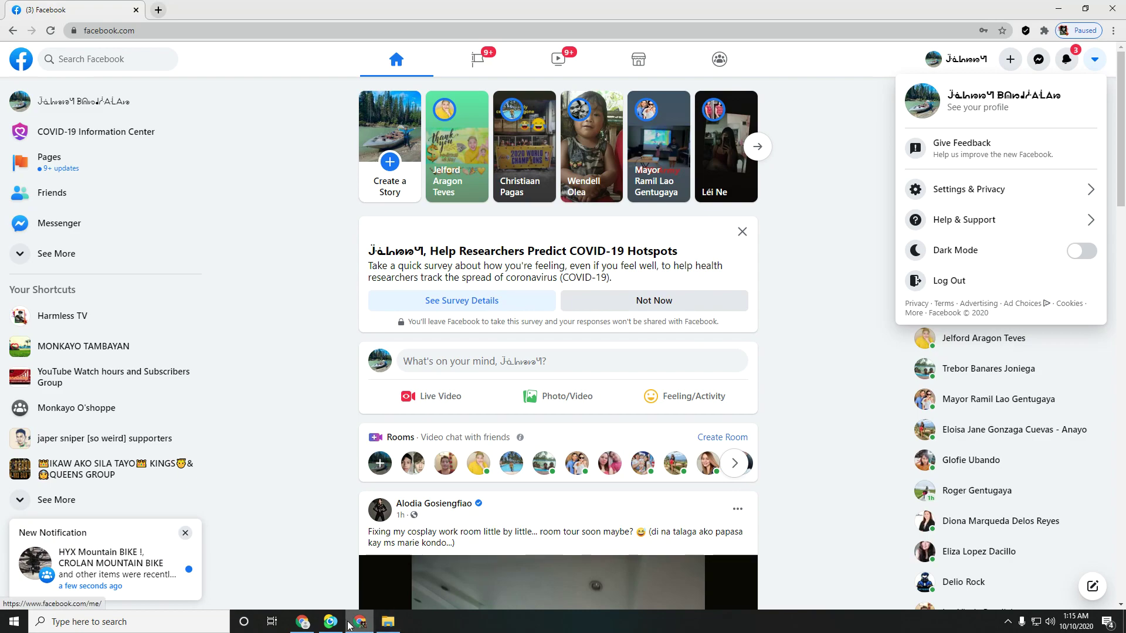
# Step: Switch to ManyCam and change its desktop source to a magnified area around the cursor
pyautogui.moveTo(305, 625)
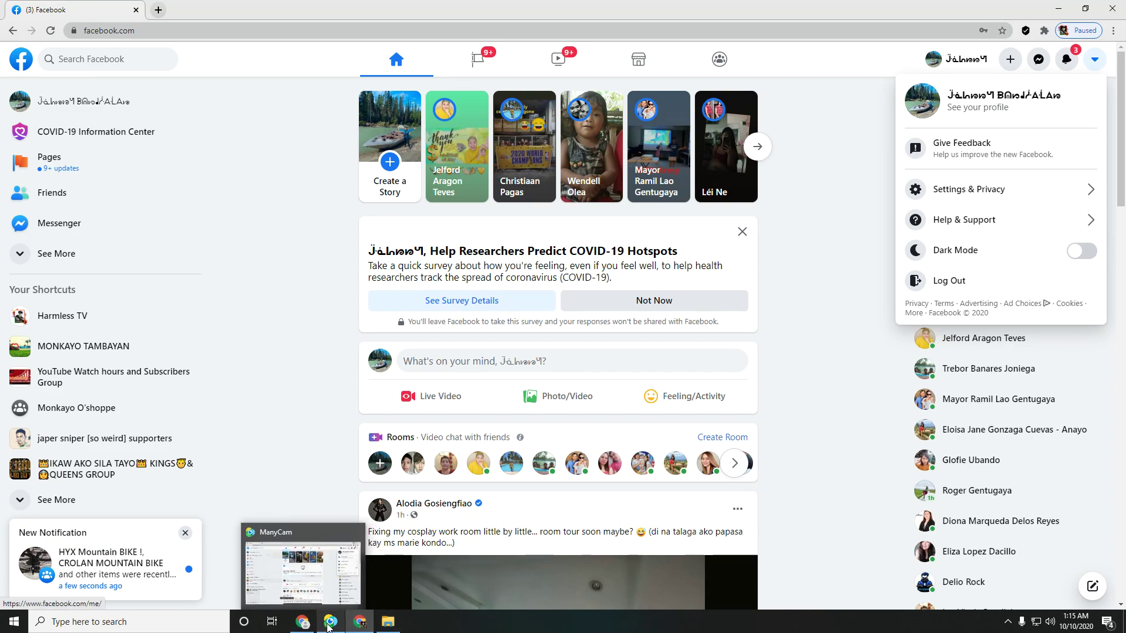
pyautogui.click(305, 624)
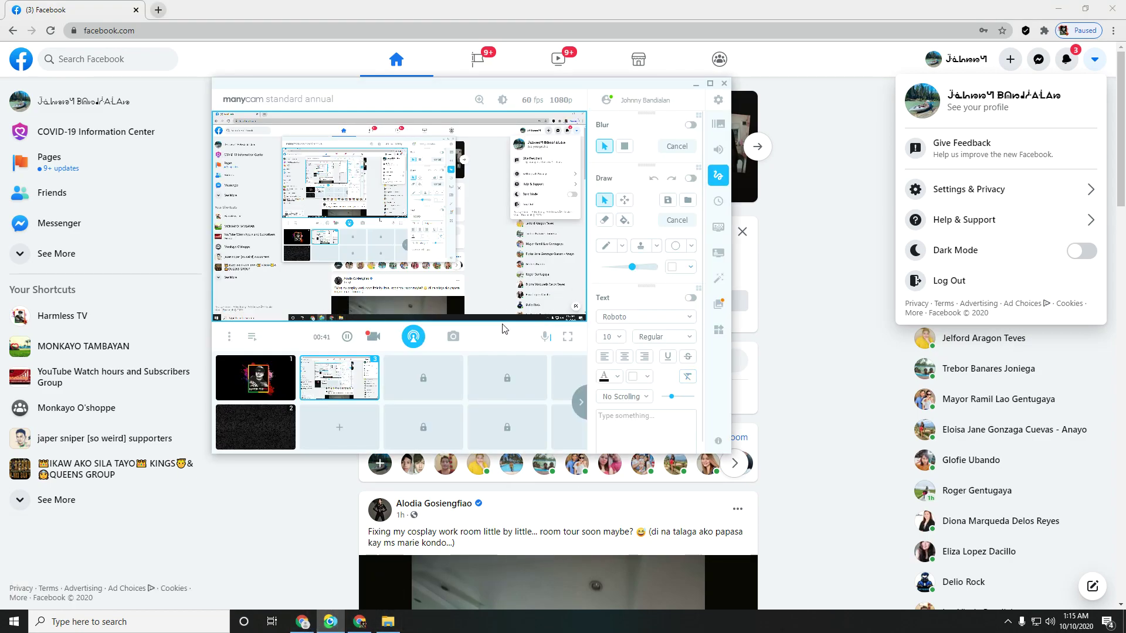
pyautogui.rightClick(522, 220)
pyautogui.moveTo(592, 317)
pyautogui.click(654, 337)
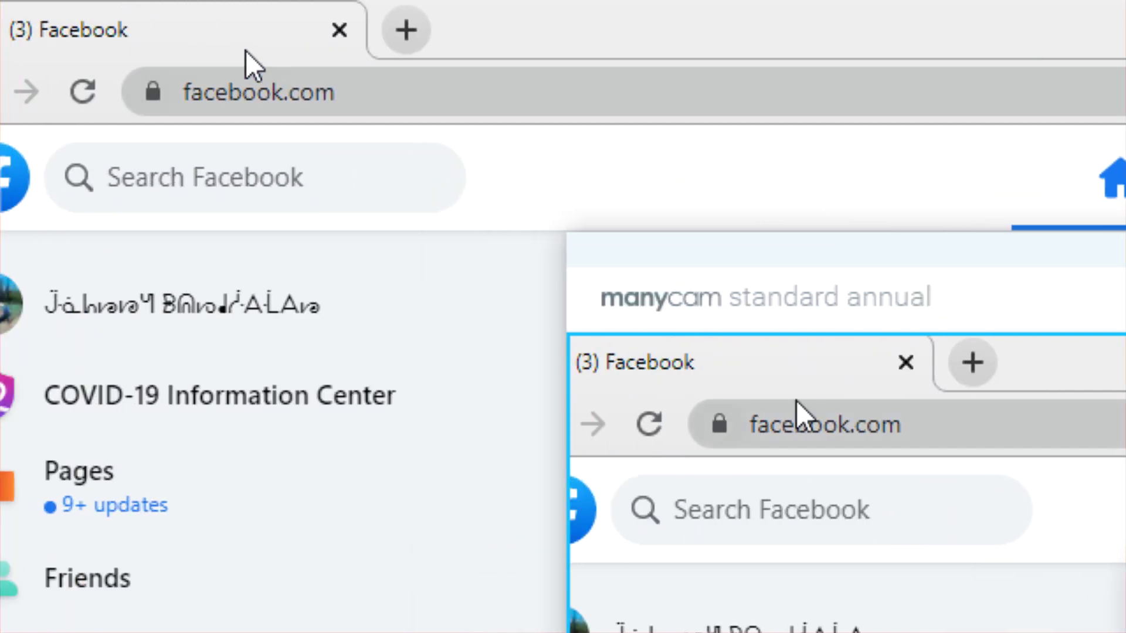
# Step: Open a new browser tab and search Google for "web store"
pyautogui.click(406, 30)
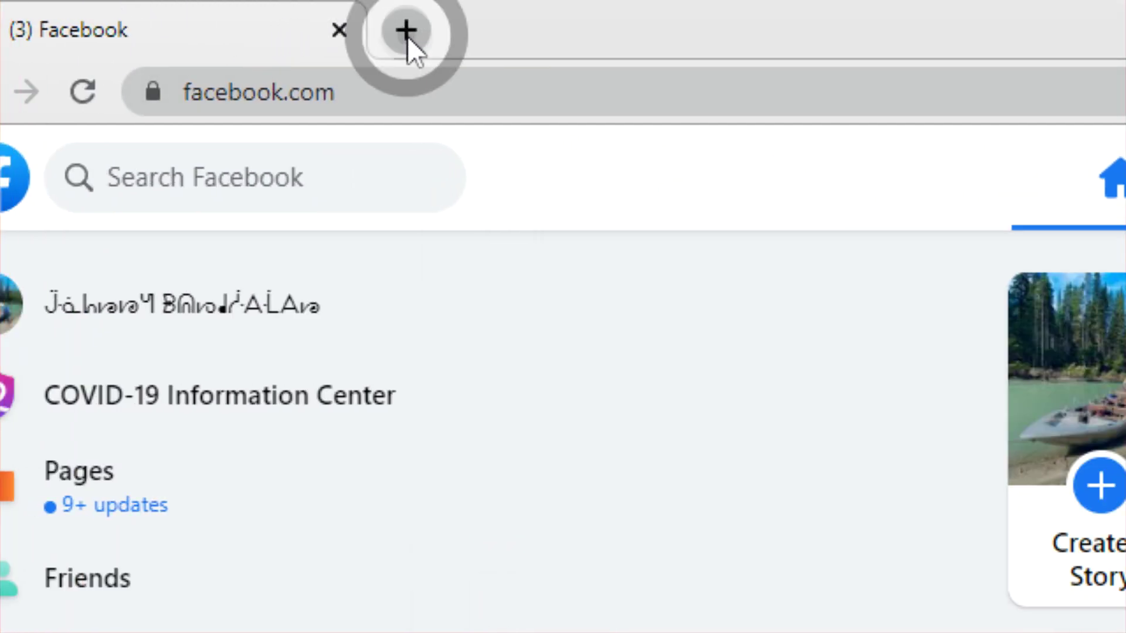
pyautogui.click(515, 100)
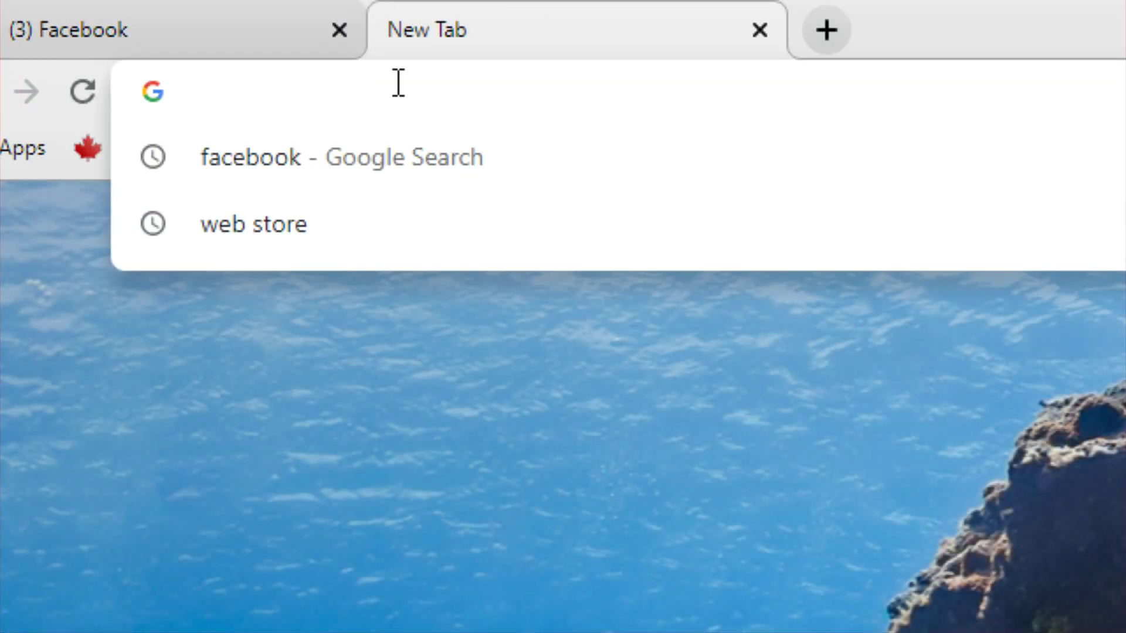
pyautogui.click(279, 100)
pyautogui.click(211, 96)
pyautogui.write('we')
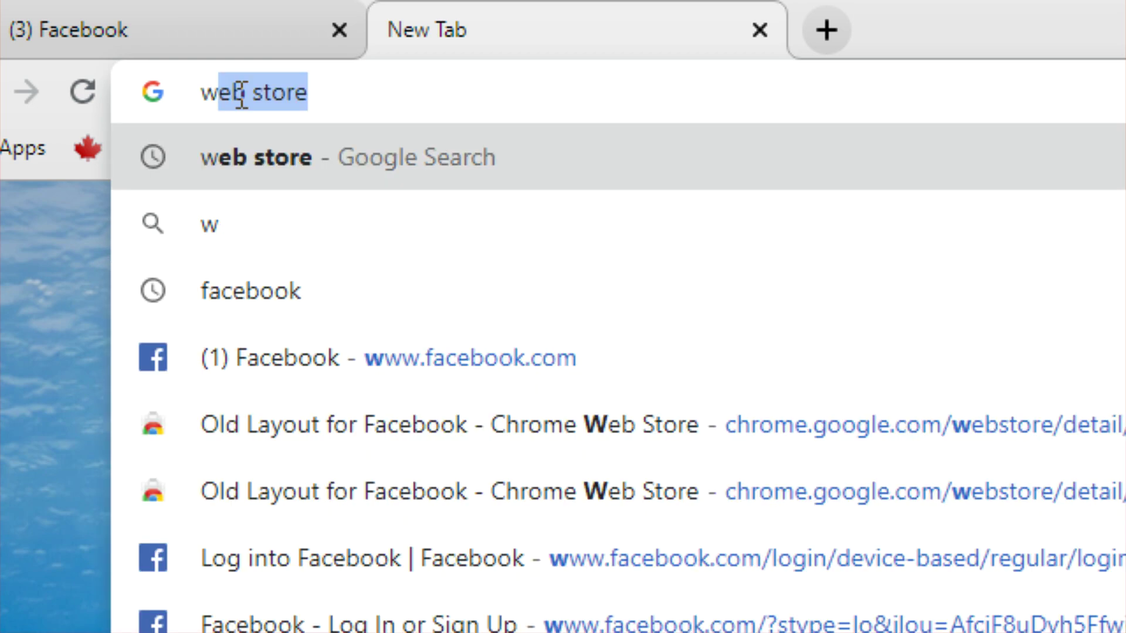
pyautogui.write('b sto')
pyautogui.press('BackSpace')
pyautogui.press('BackSpace')
pyautogui.write('store')
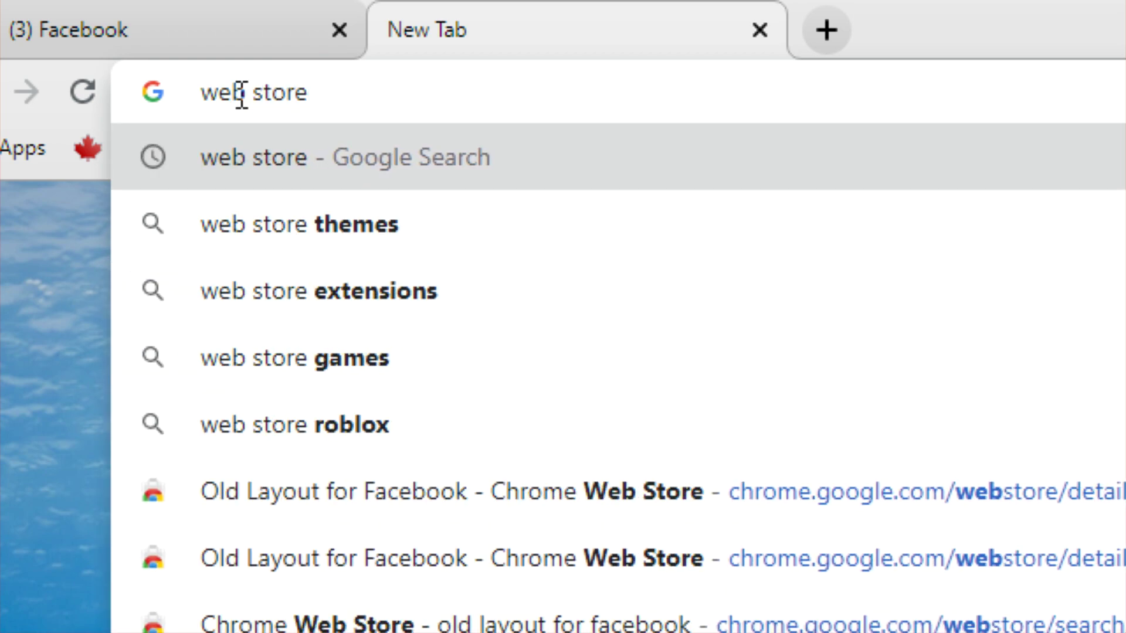
pyautogui.press('Return')
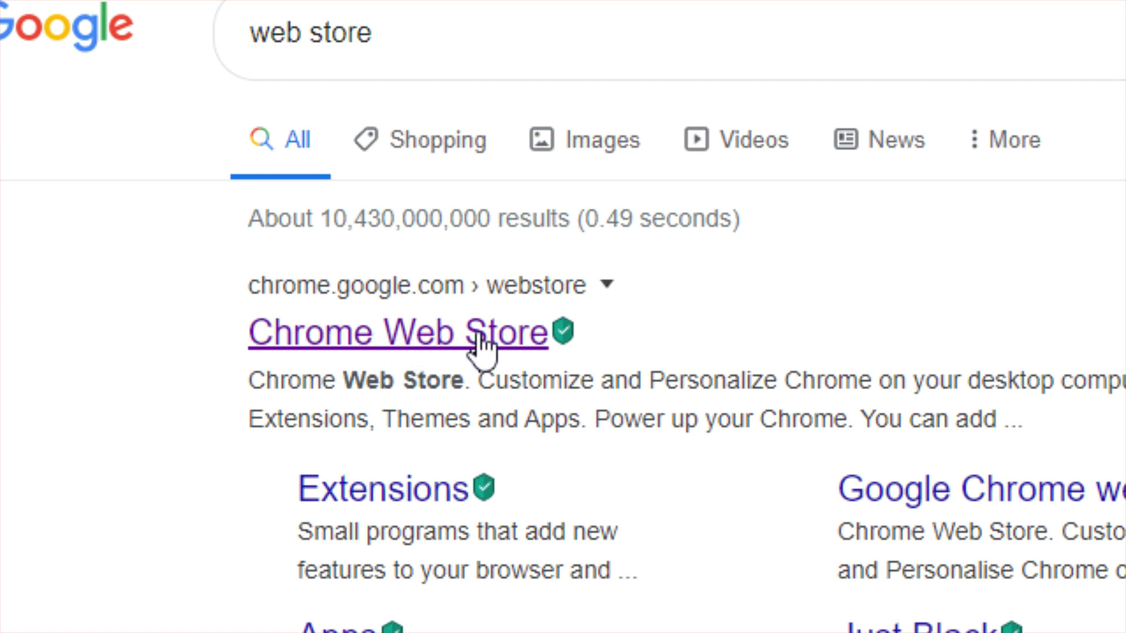
# Step: Open the Chrome Web Store from the search results and search the store for "old layout for facebook"
pyautogui.click(438, 340)
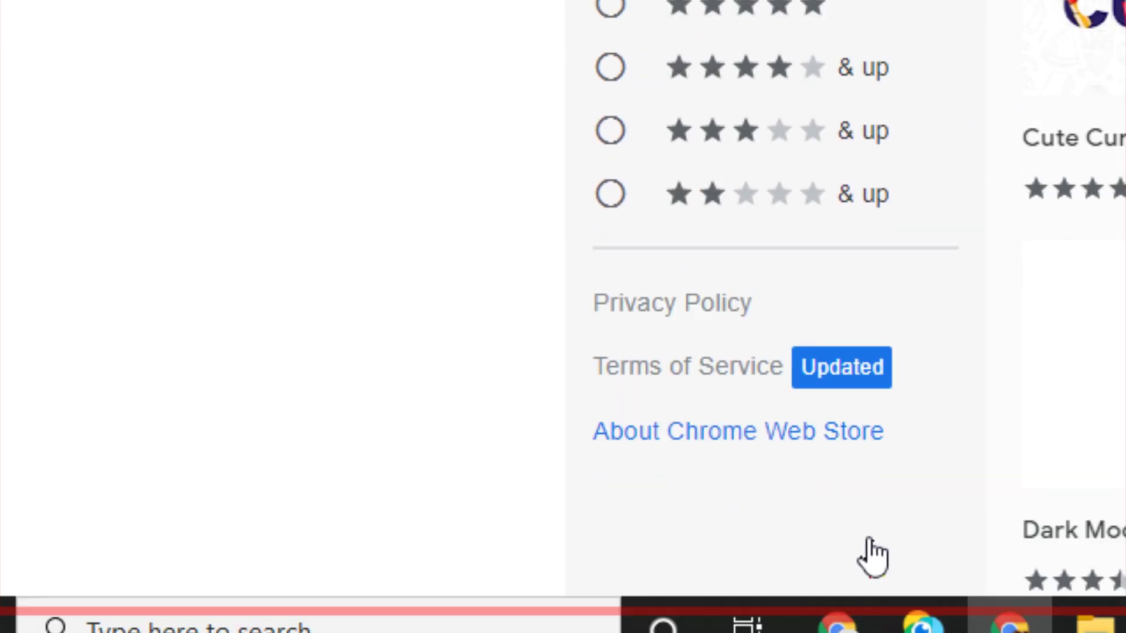
pyautogui.click(928, 588)
pyautogui.moveTo(831, 98); pyautogui.dragTo(926, 117)
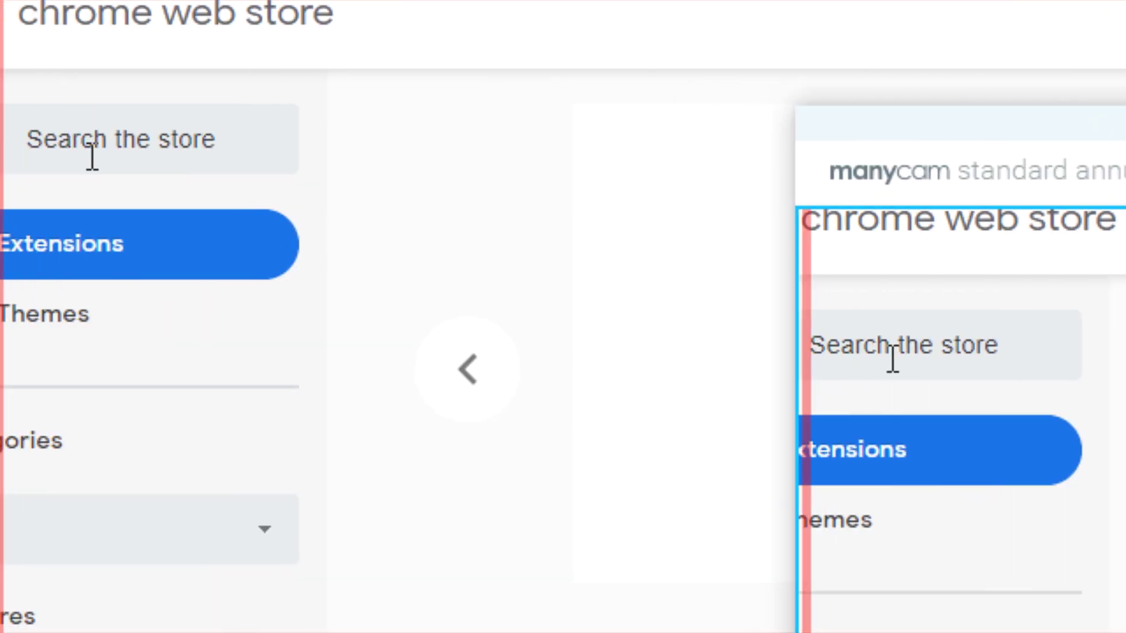
pyautogui.click(137, 139)
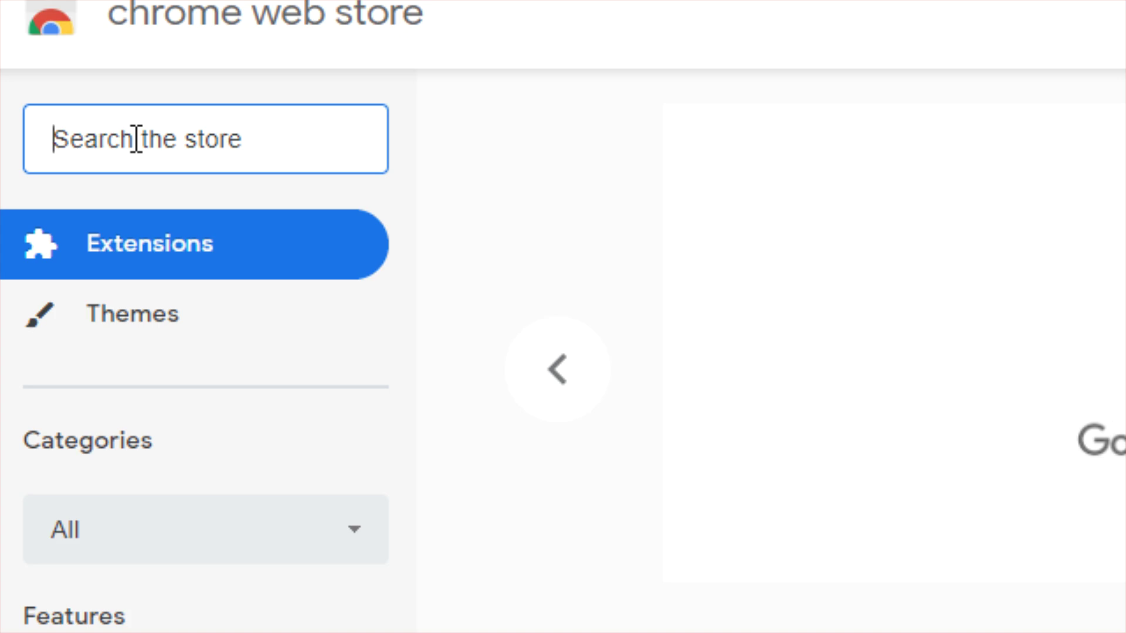
pyautogui.write('old lay')
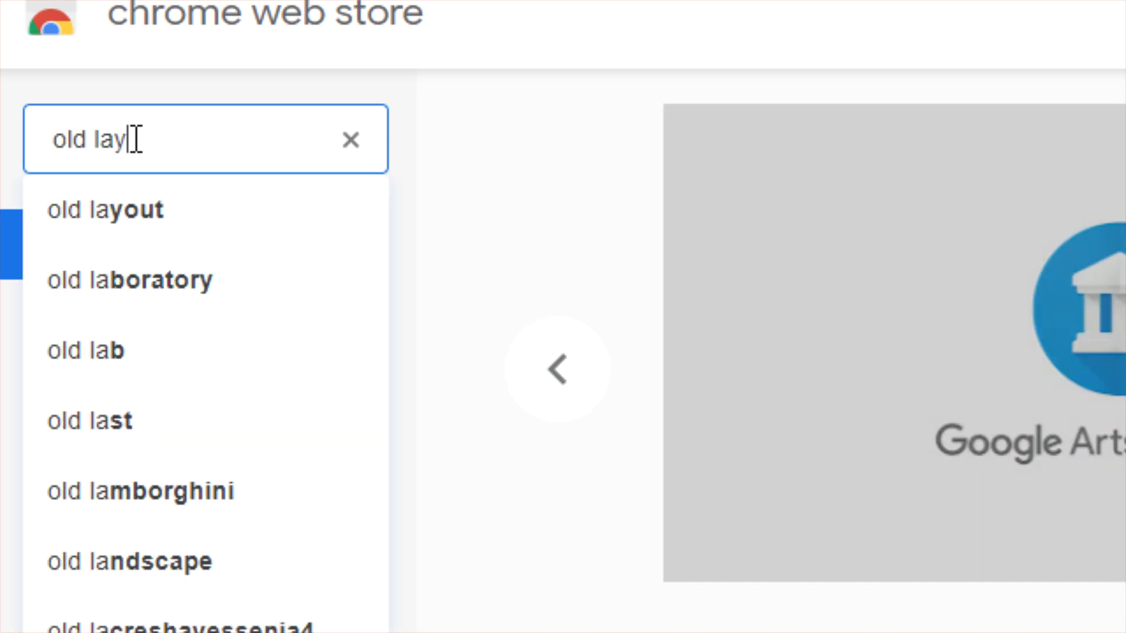
pyautogui.write('out')
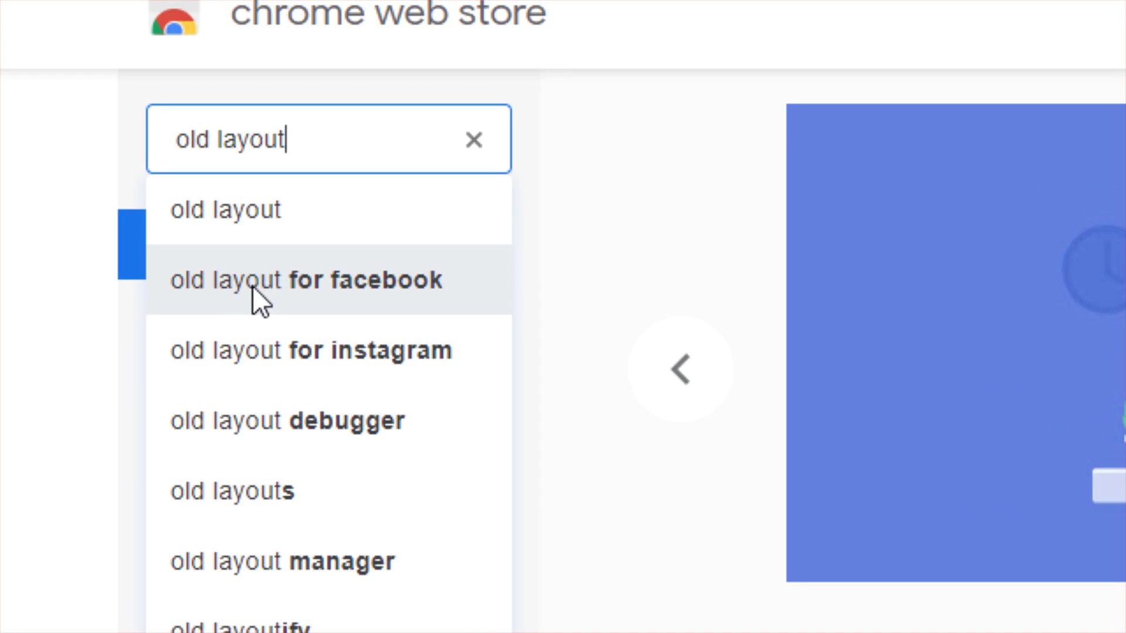
pyautogui.click(252, 286)
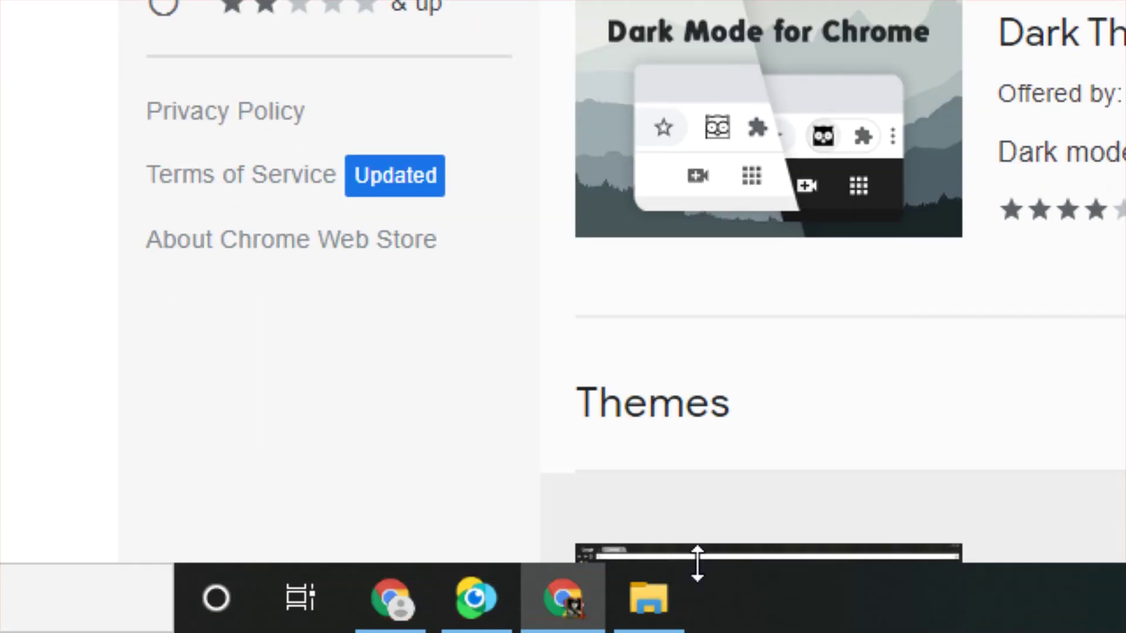
# Step: Open the Old Layout for Facebook listing offered by Social Help and add the extension to Chrome
pyautogui.click(463, 604)
pyautogui.moveTo(1040, 102); pyautogui.dragTo(1032, 199)
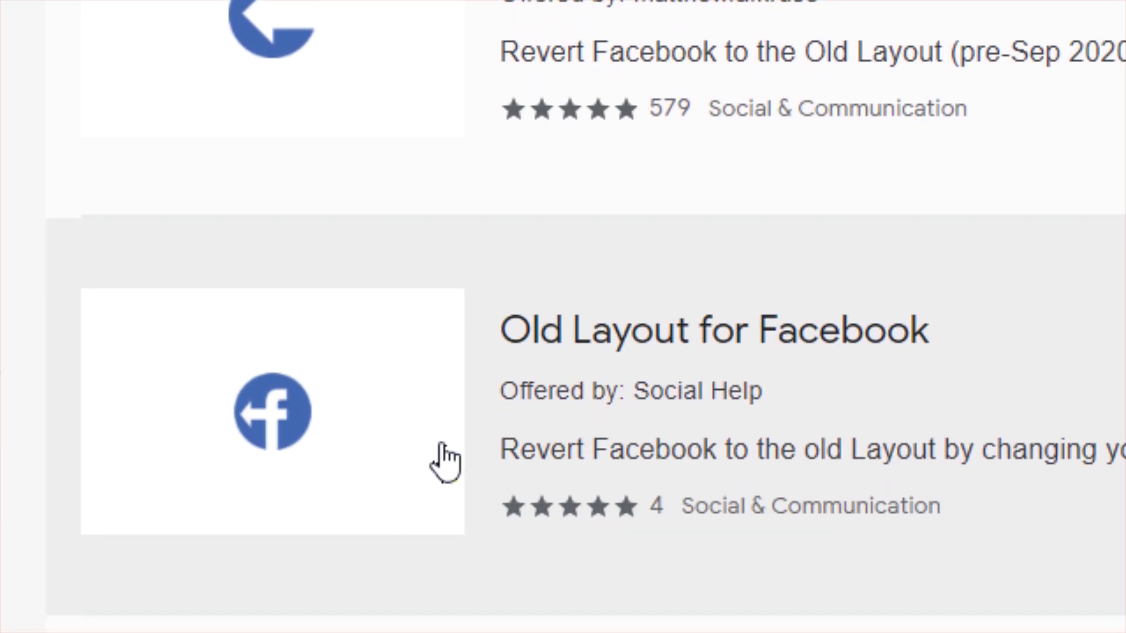
pyautogui.click(327, 423)
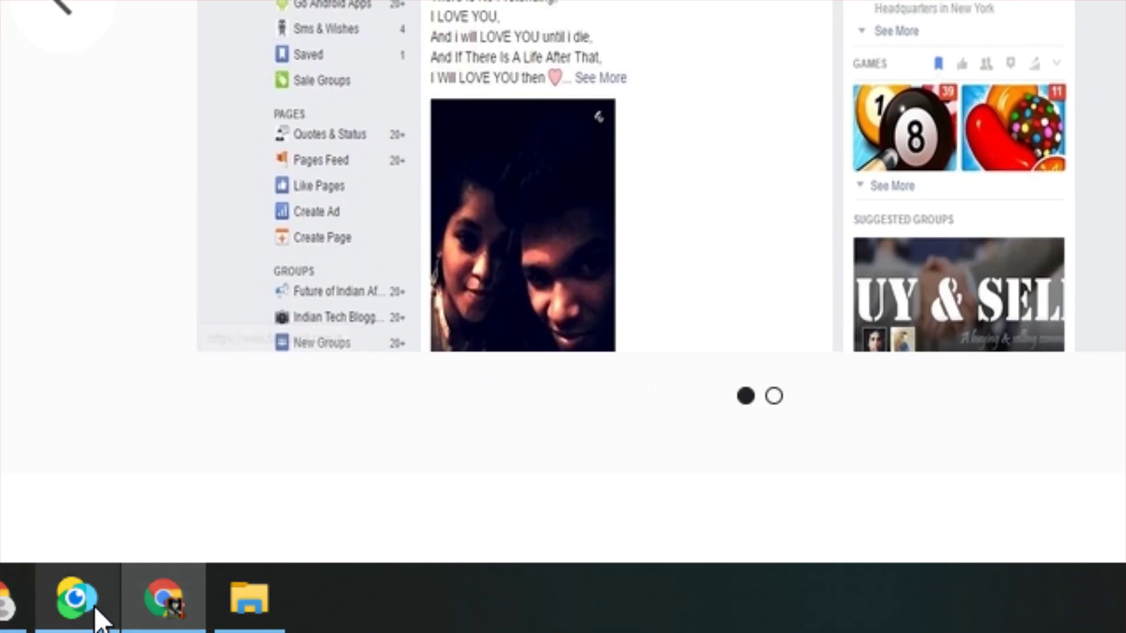
pyautogui.click(95, 610)
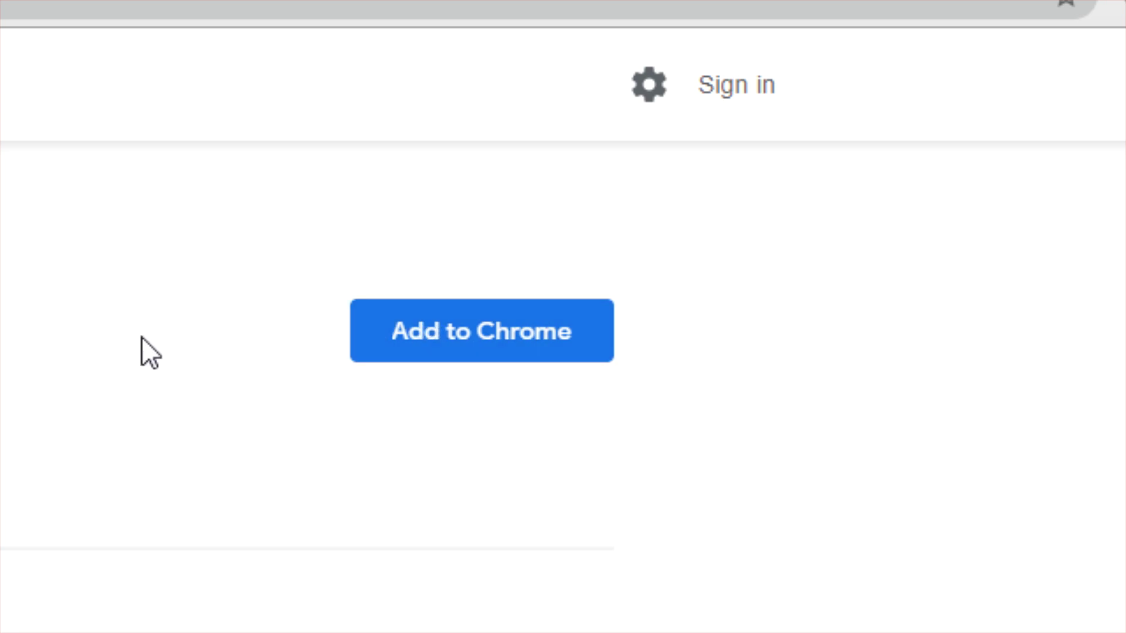
pyautogui.click(582, 345)
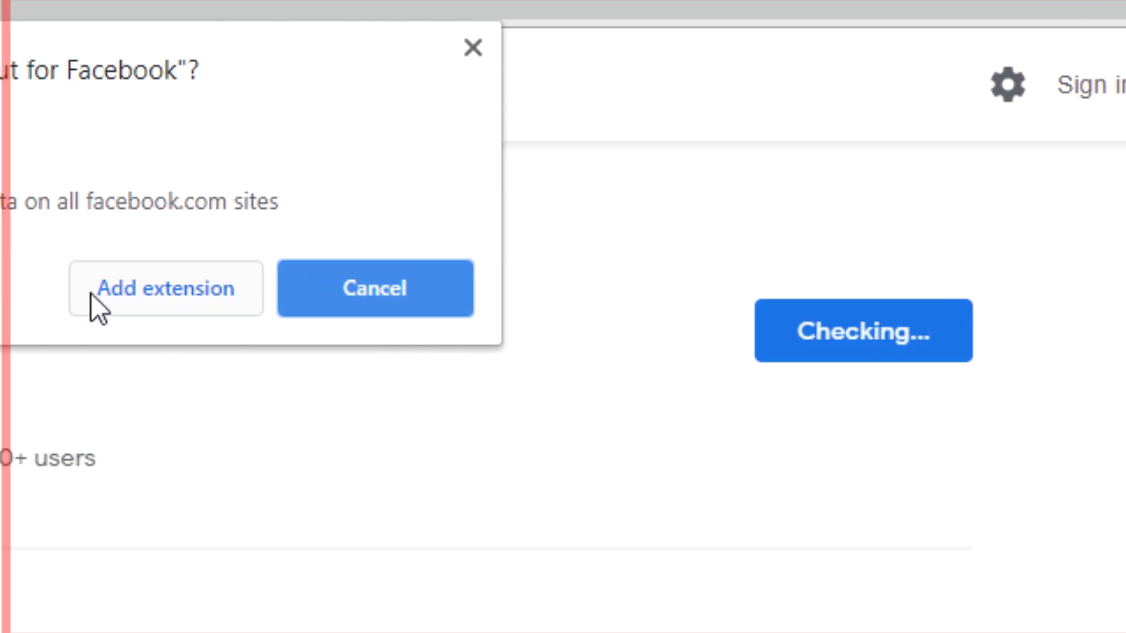
pyautogui.click(114, 303)
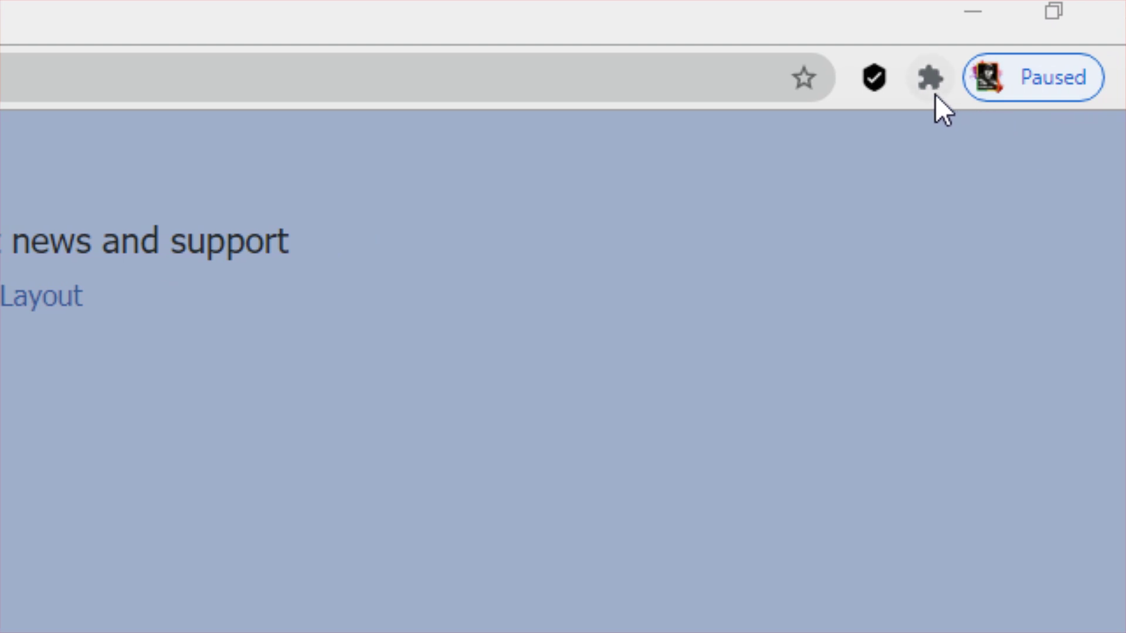
# Step: Examine the installed browser extensions and the options available for Old Layout for Facebook
pyautogui.click(930, 82)
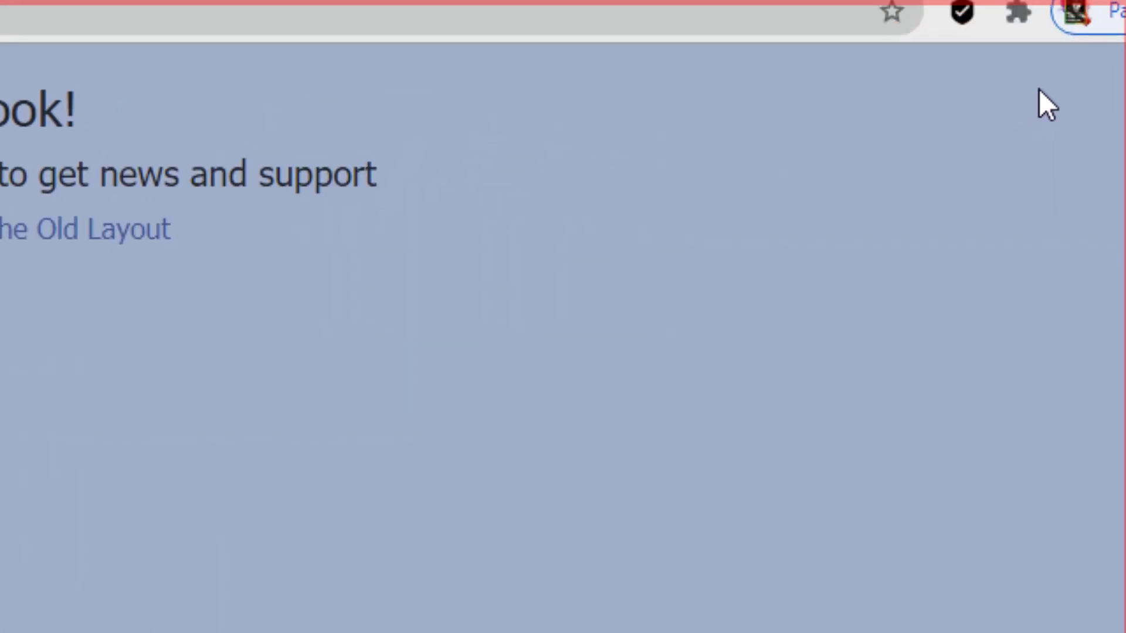
pyautogui.click(1025, 91)
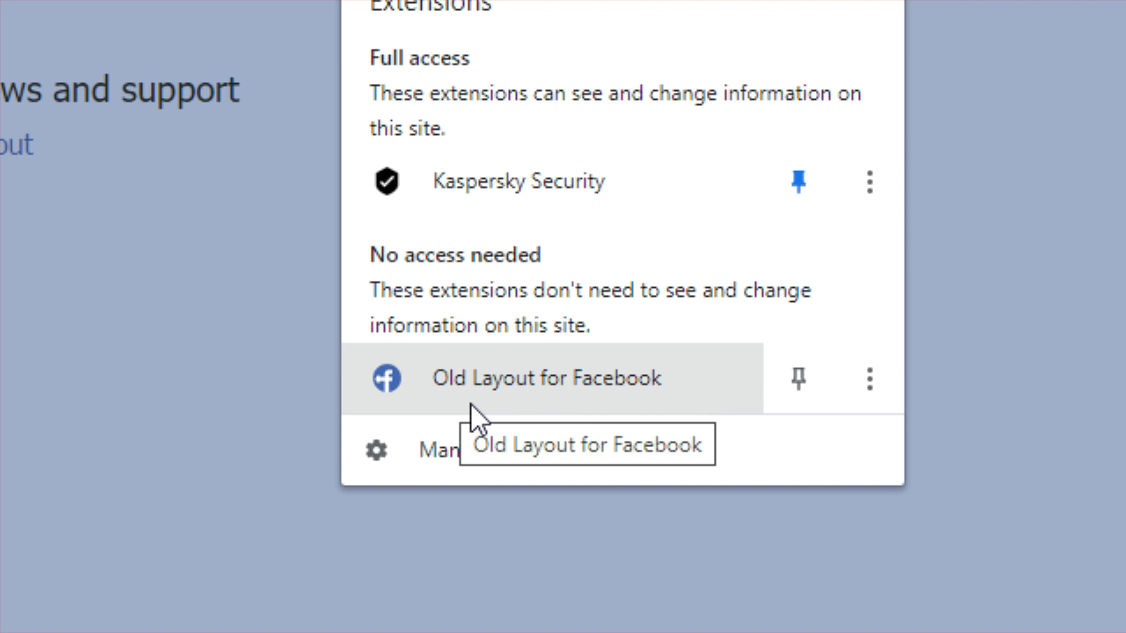
pyautogui.click(871, 383)
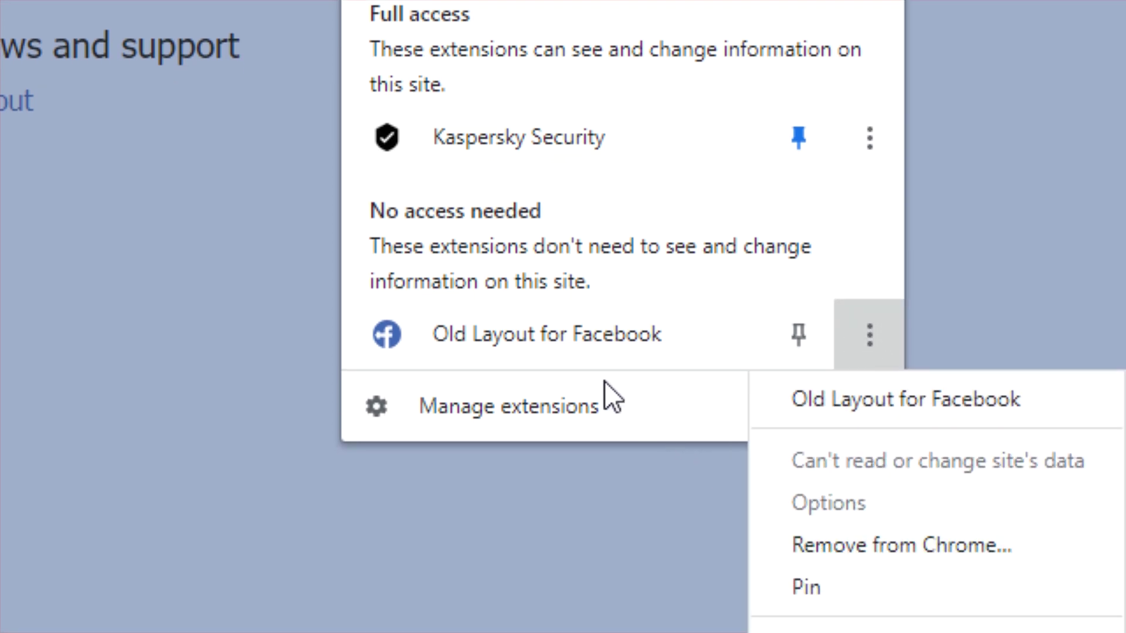
pyautogui.click(554, 346)
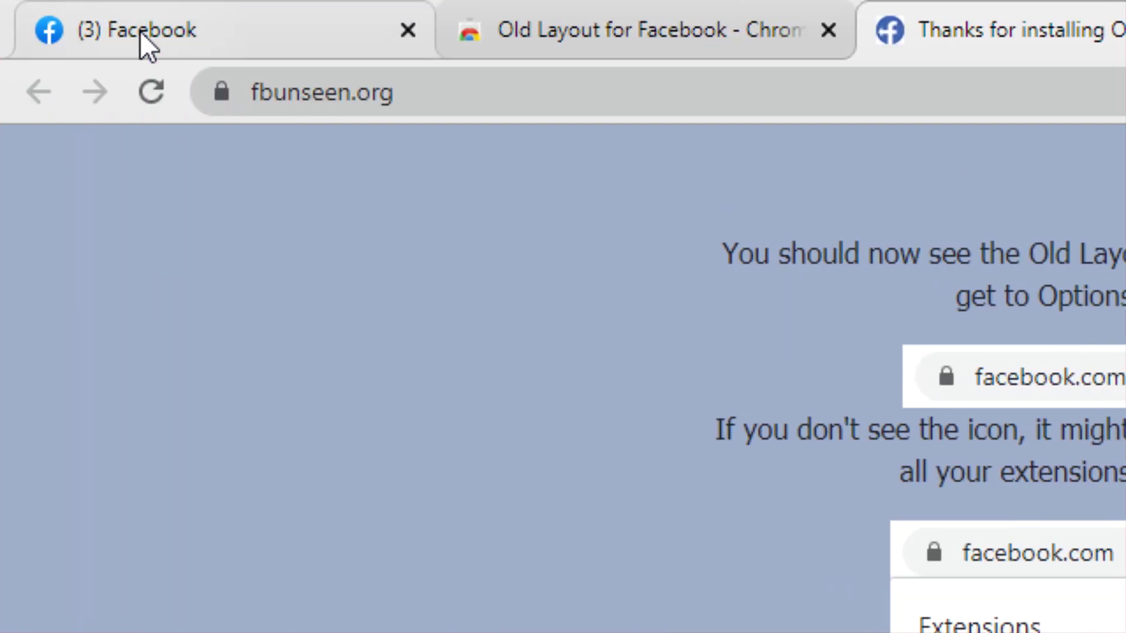
# Step: Return to the Facebook page, then switch to ManyCam and set its desktop source to the full desktop
pyautogui.click(143, 37)
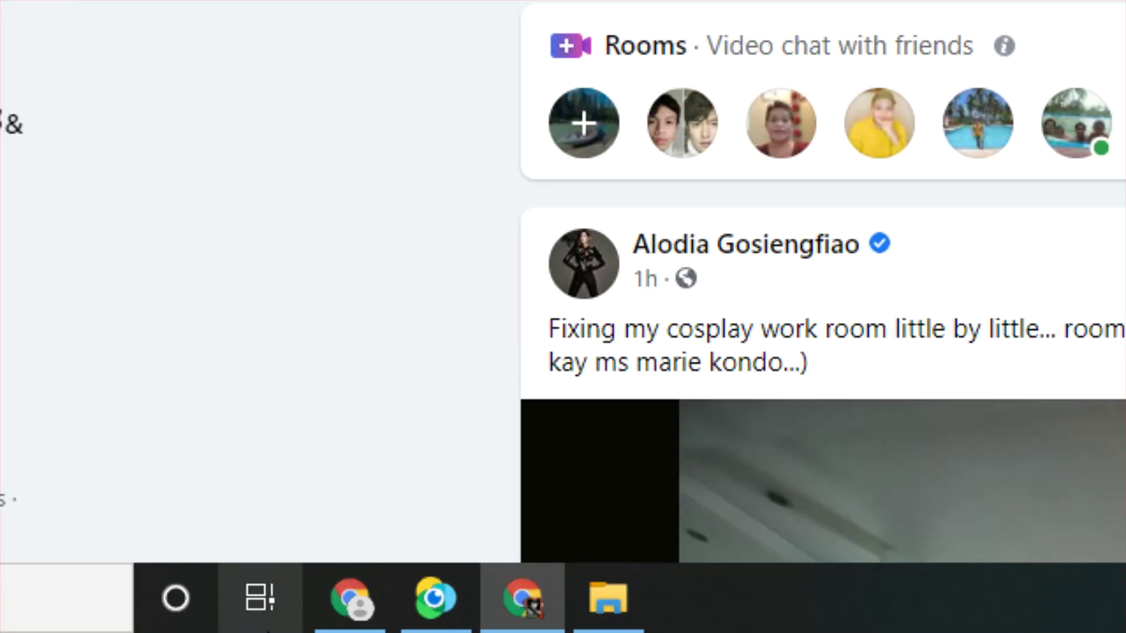
pyautogui.click(355, 607)
pyautogui.click(375, 610)
pyautogui.click(451, 600)
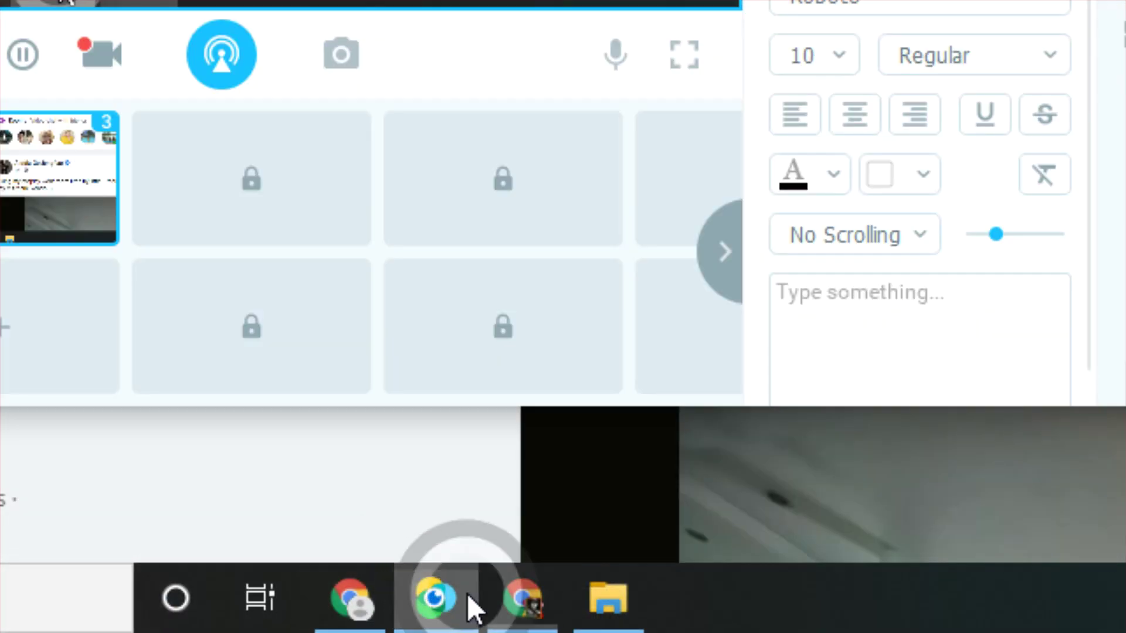
pyautogui.rightClick(349, 96)
pyautogui.moveTo(638, 147)
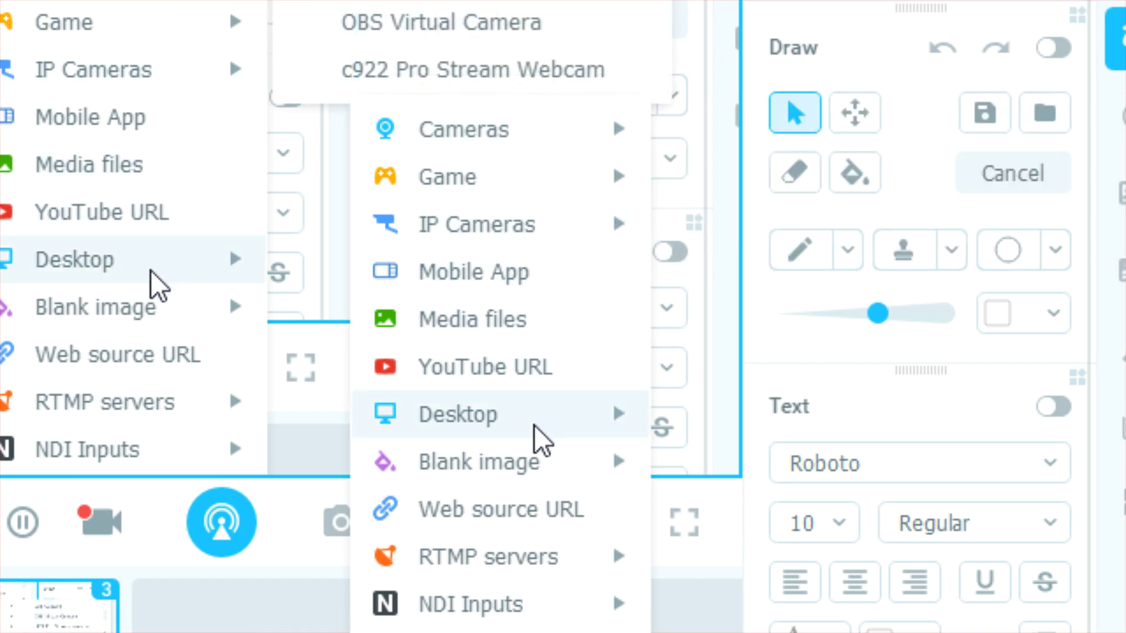
pyautogui.moveTo(587, 417)
pyautogui.click(762, 414)
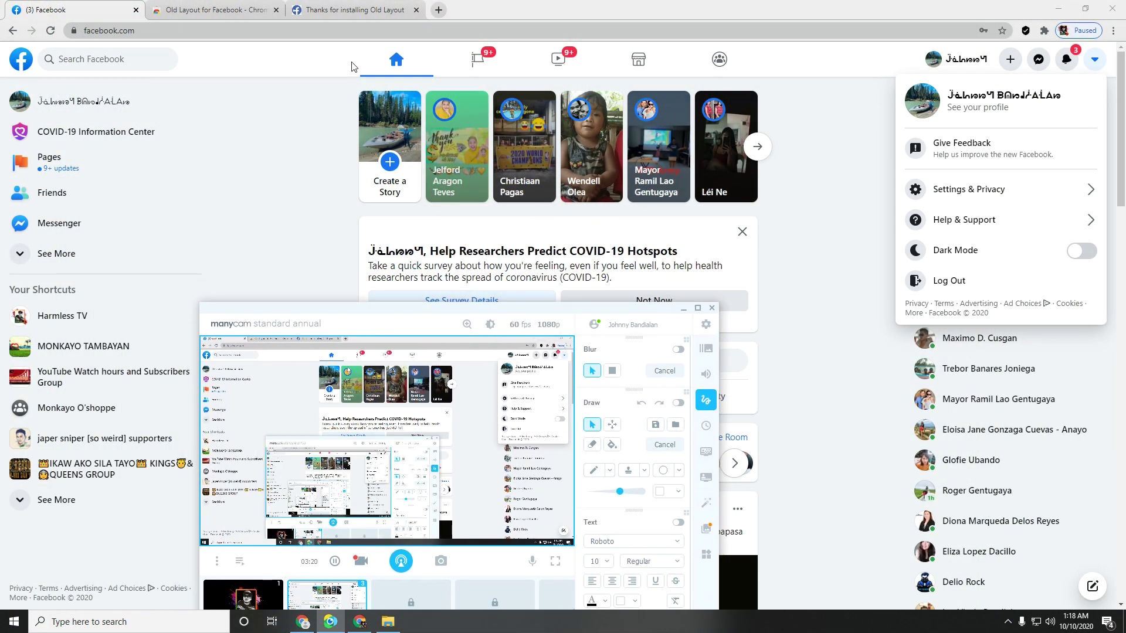
# Step: Close the old Facebook page, search for "facebook" from the extension's thank-you page, and open the "Facebook - Log In or Sign Up" result
pyautogui.click(136, 10)
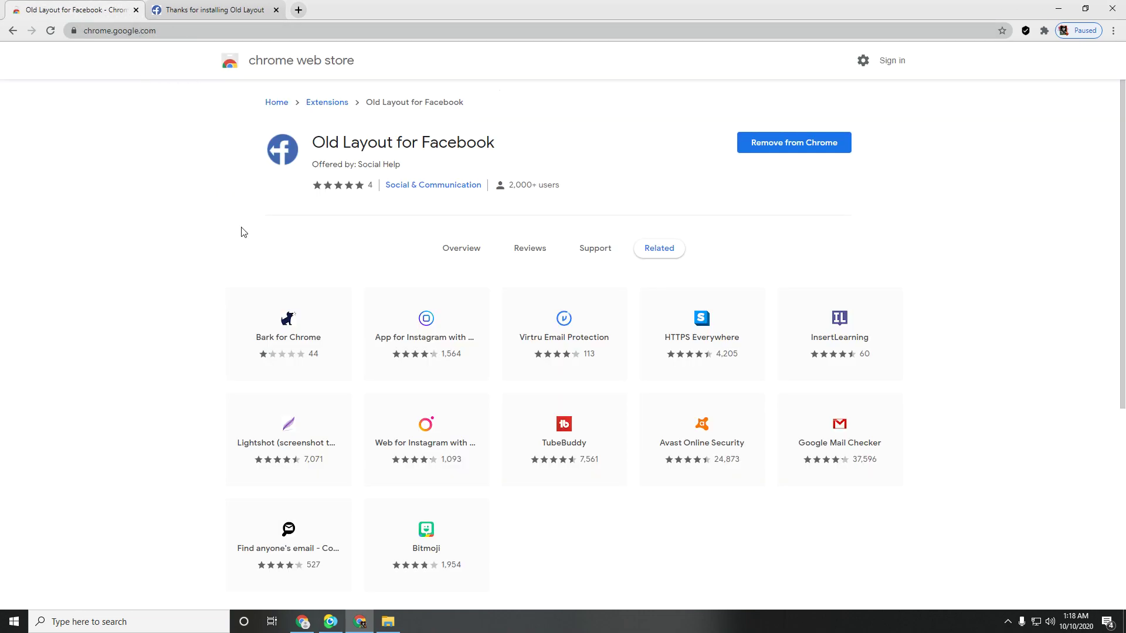
pyautogui.click(330, 613)
pyautogui.click(230, 18)
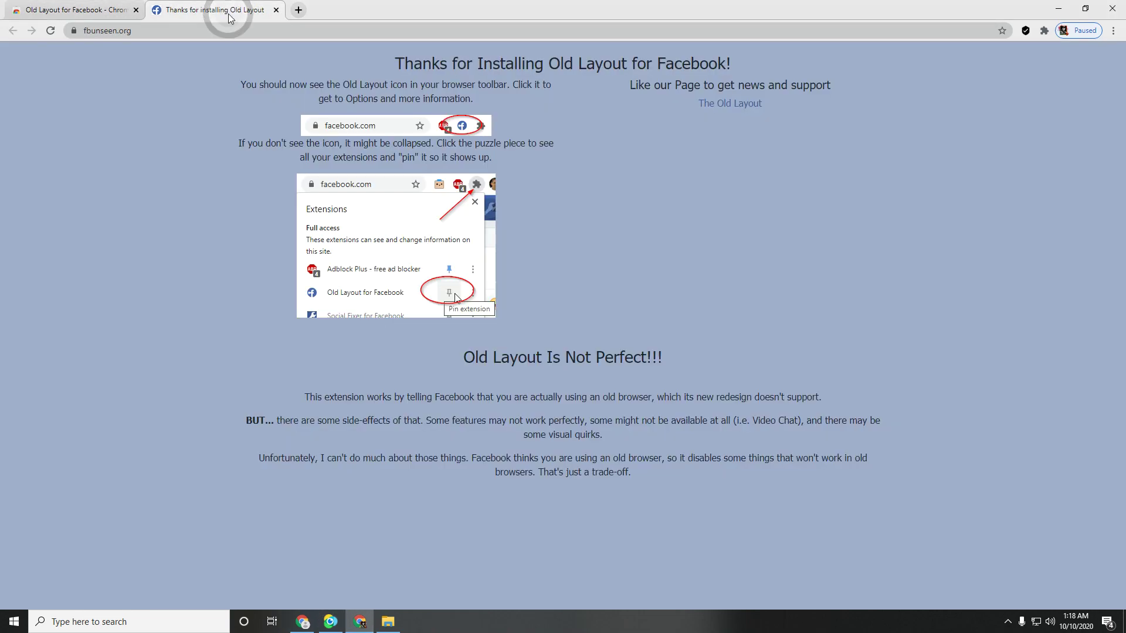
pyautogui.click(144, 30)
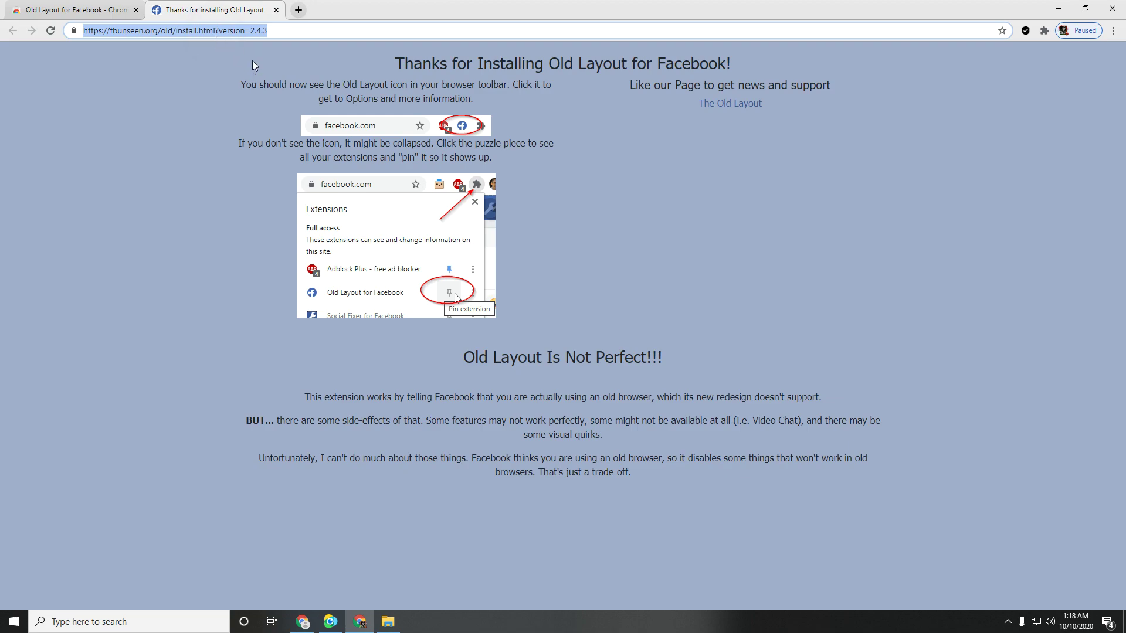
pyautogui.write('face')
pyautogui.click(153, 51)
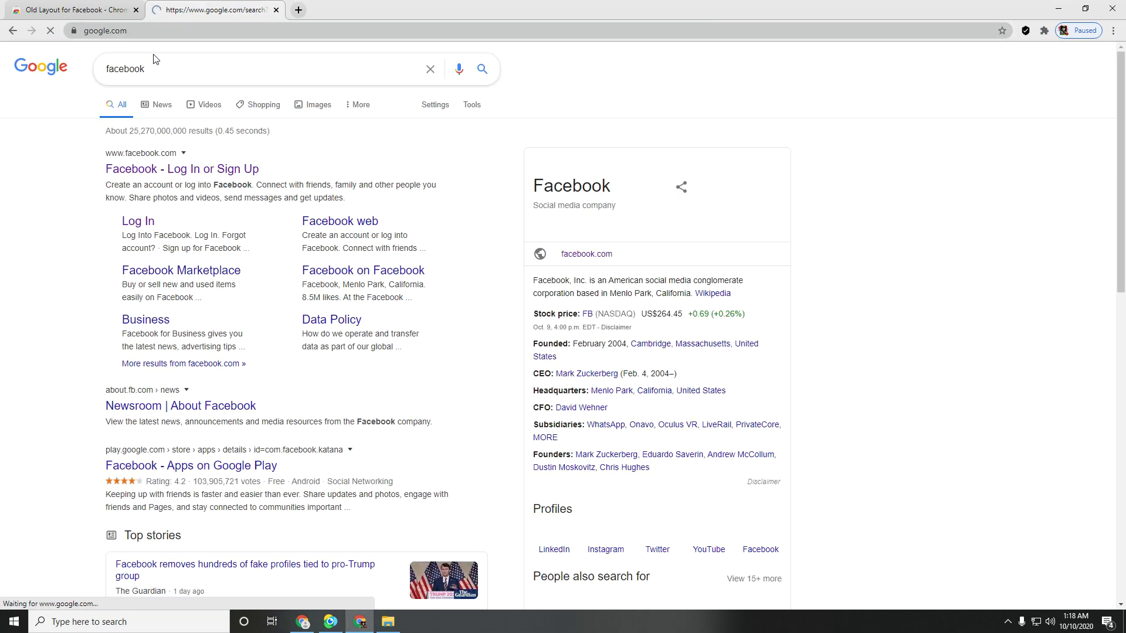
pyautogui.click(187, 173)
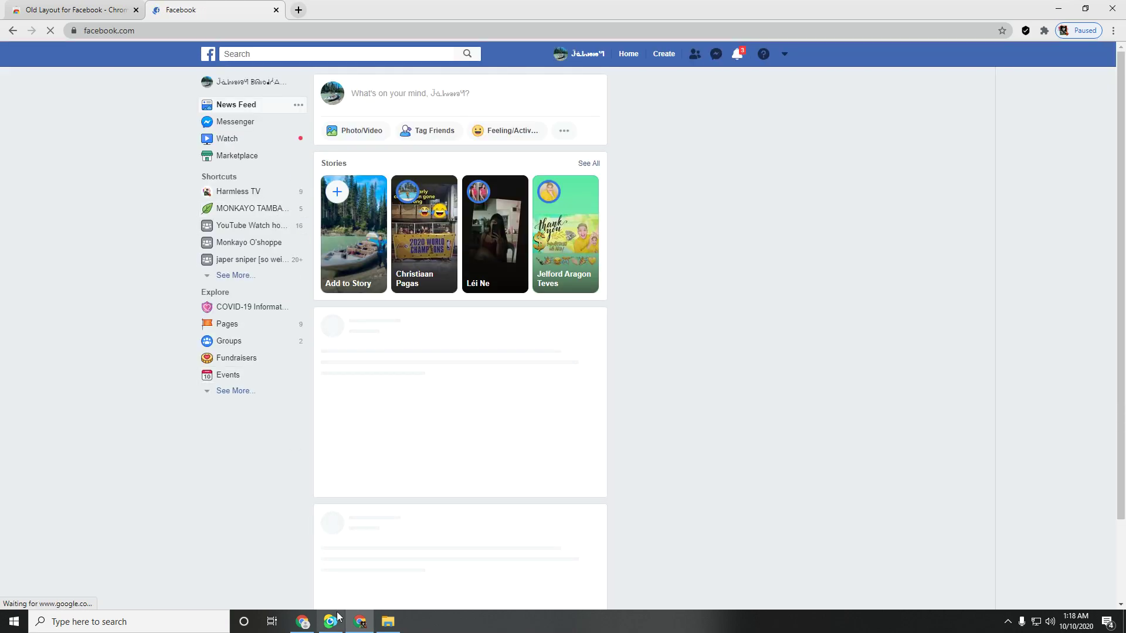
pyautogui.moveTo(469, 310); pyautogui.dragTo(563, 283)
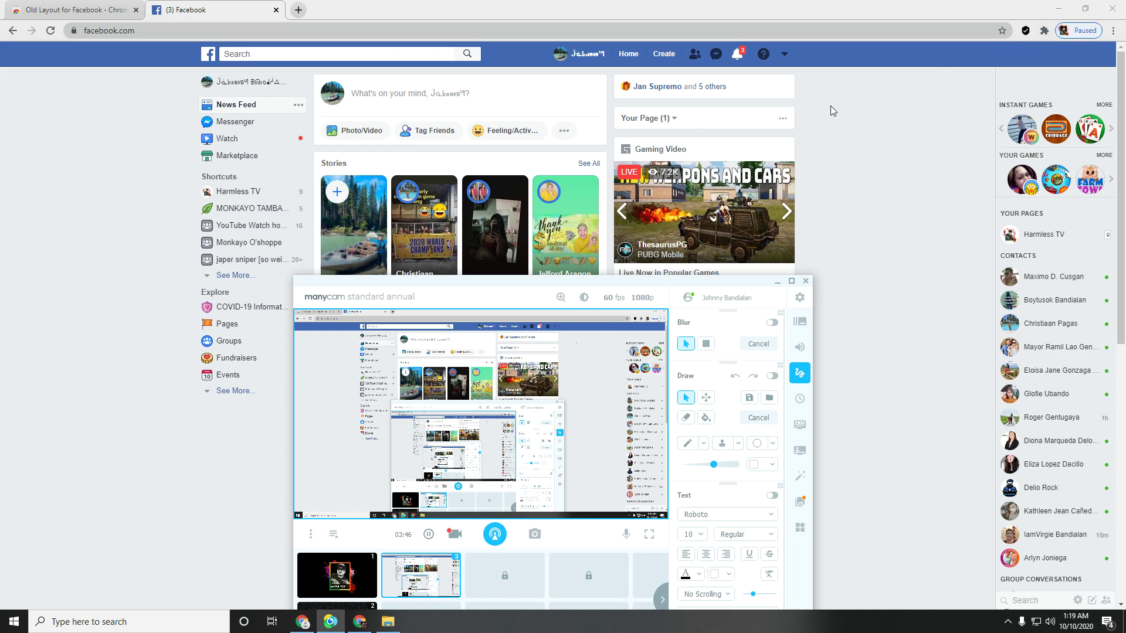
pyautogui.moveTo(668, 287); pyautogui.dragTo(657, 224)
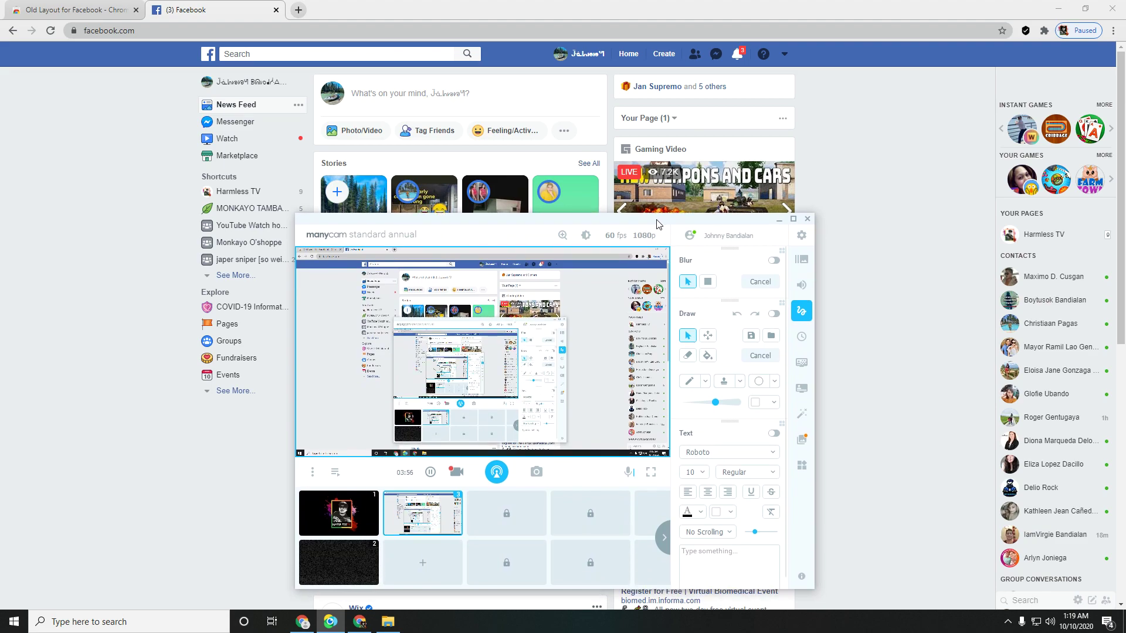
pyautogui.moveTo(657, 224); pyautogui.dragTo(652, 217)
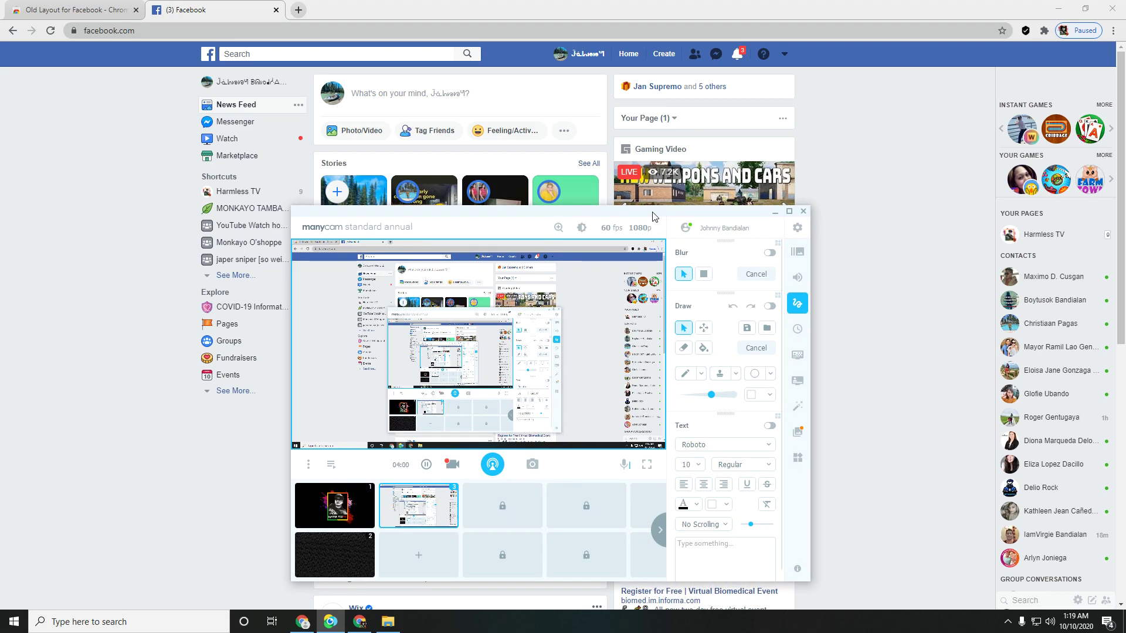
pyautogui.moveTo(653, 217); pyautogui.dragTo(569, 68)
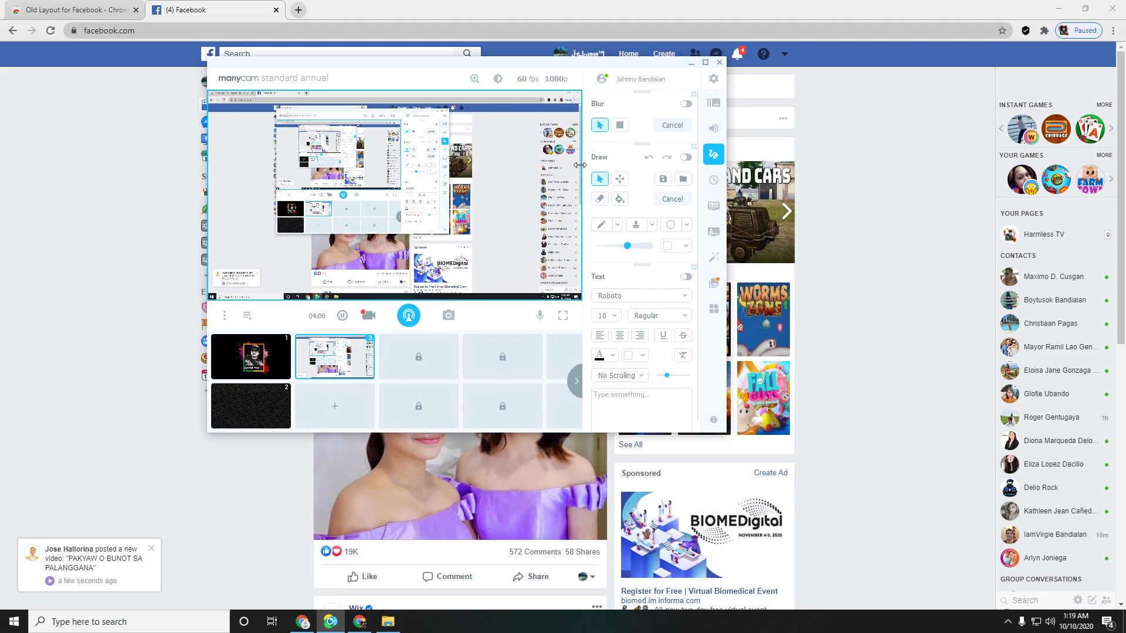